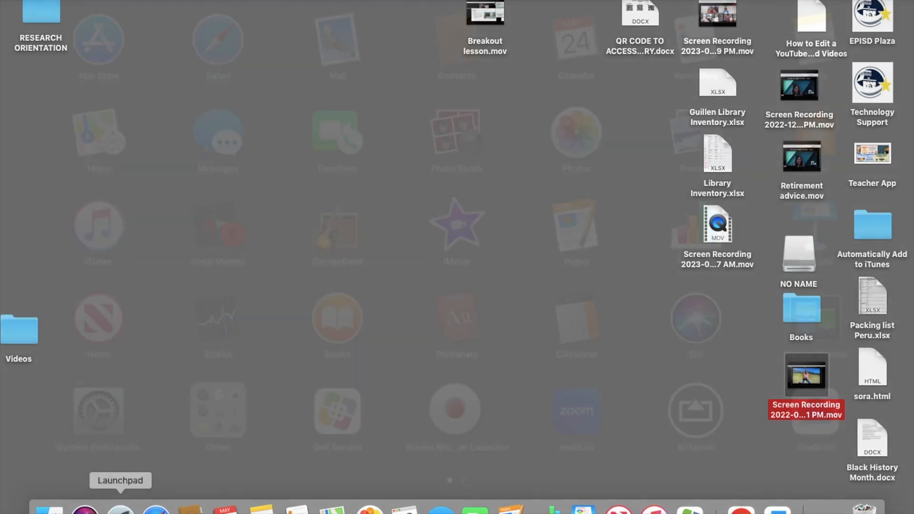
# - Launch GarageBand from Launchpad
pyautogui.click(120, 508)
pyautogui.click(356, 249)
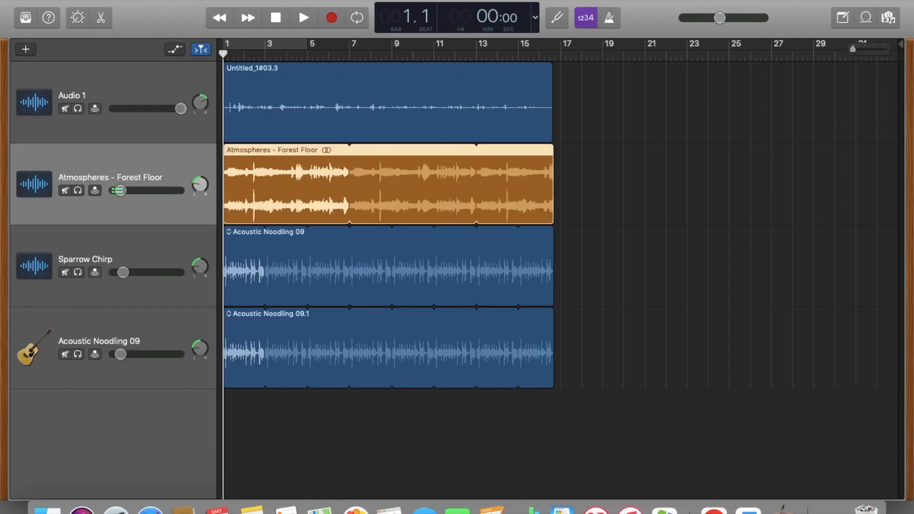
# - Create a new Empty Project with an Audio track for recording through the microphone
pyautogui.click(105, 1)
pyautogui.click(114, 1)
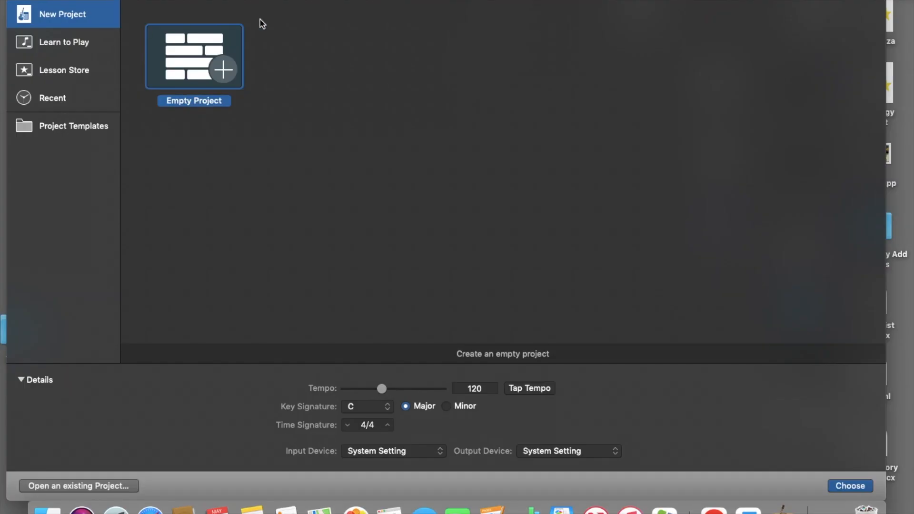
pyautogui.click(850, 485)
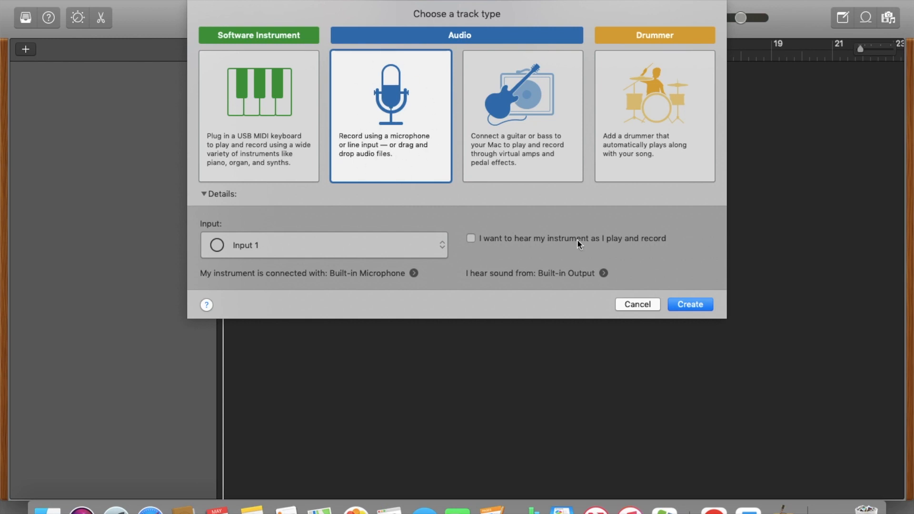
pyautogui.click(693, 305)
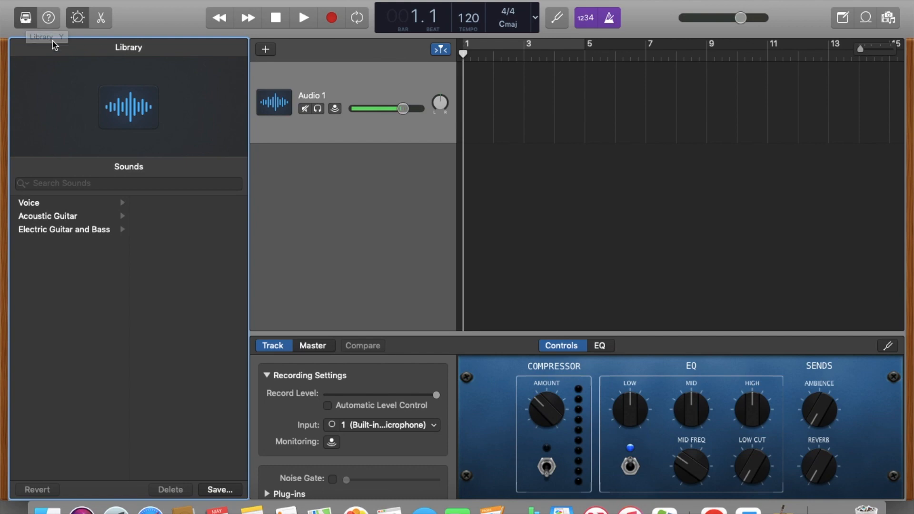
# - Hide the Library and Smart Controls panels
pyautogui.click(26, 18)
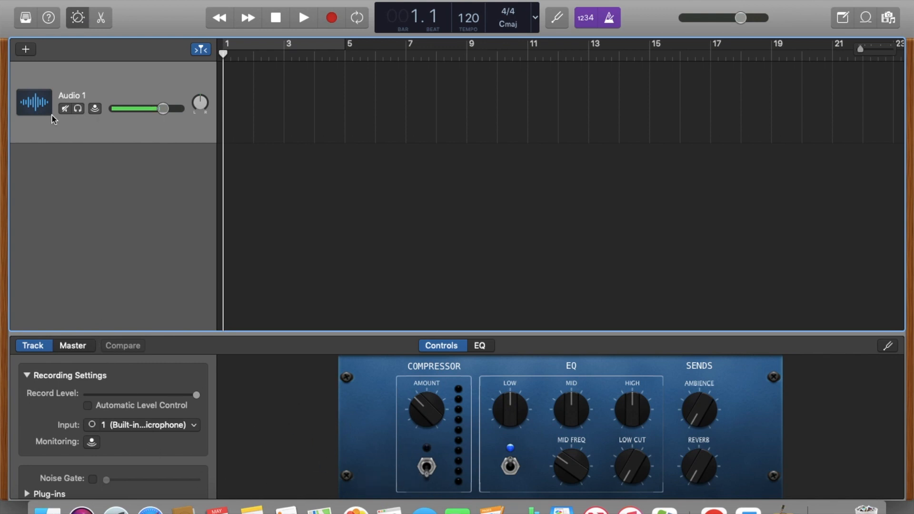
pyautogui.click(77, 18)
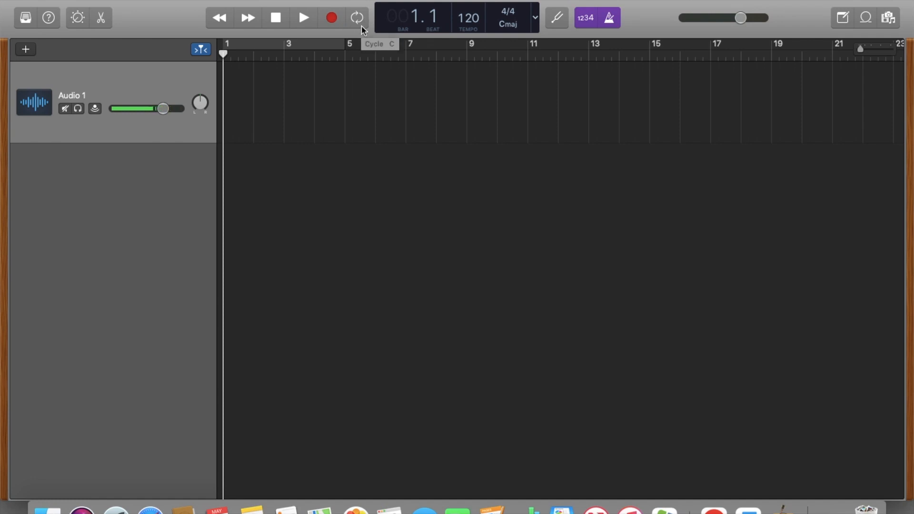
# - Turn off the metronome click and briefly open and close the Note Pad
pyautogui.click(611, 19)
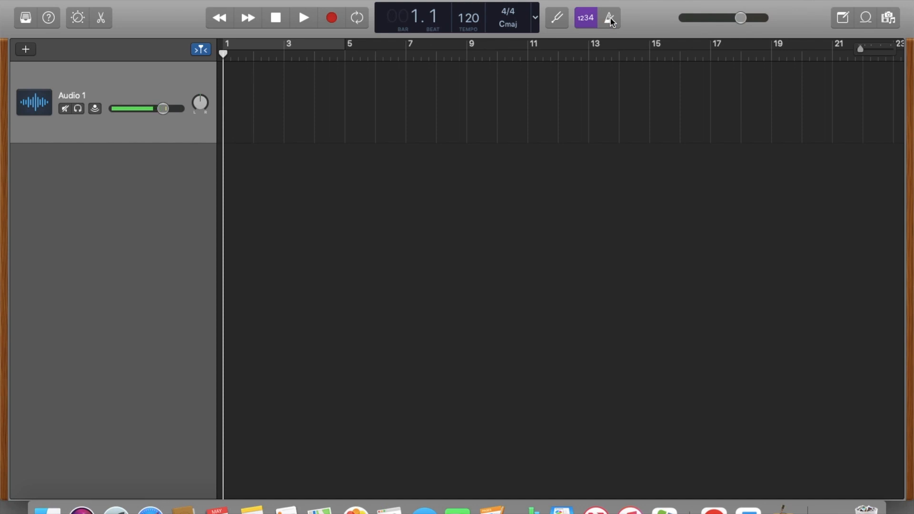
pyautogui.click(843, 20)
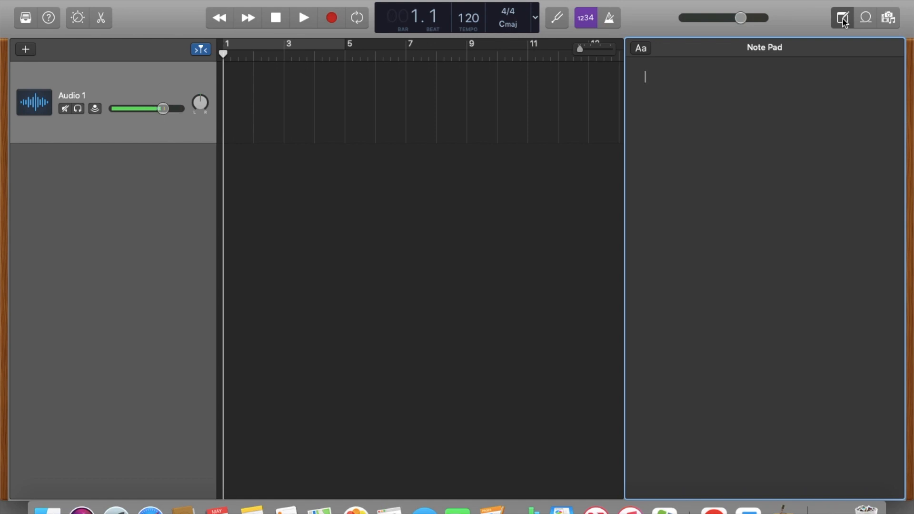
pyautogui.click(842, 19)
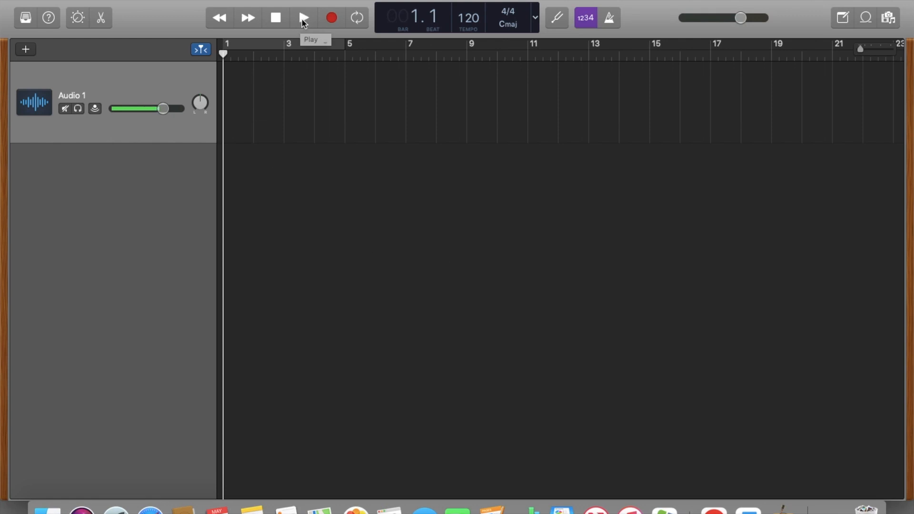
# - Record an audio take of about 18 bars on the Audio 1 track
pyautogui.click(332, 20)
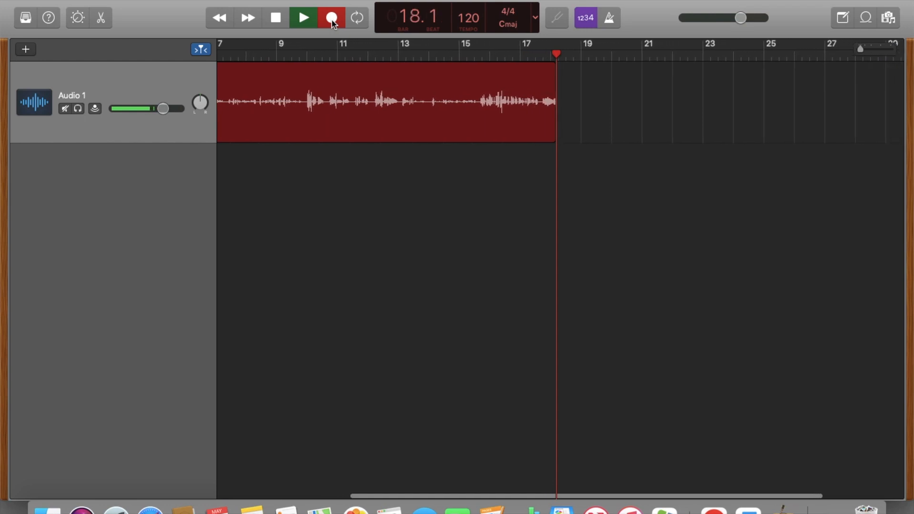
pyautogui.click(332, 19)
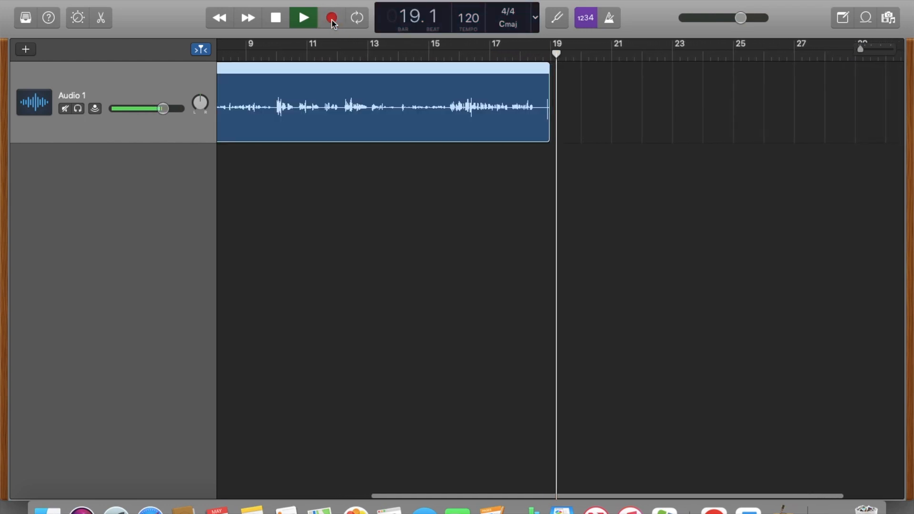
pyautogui.click(276, 19)
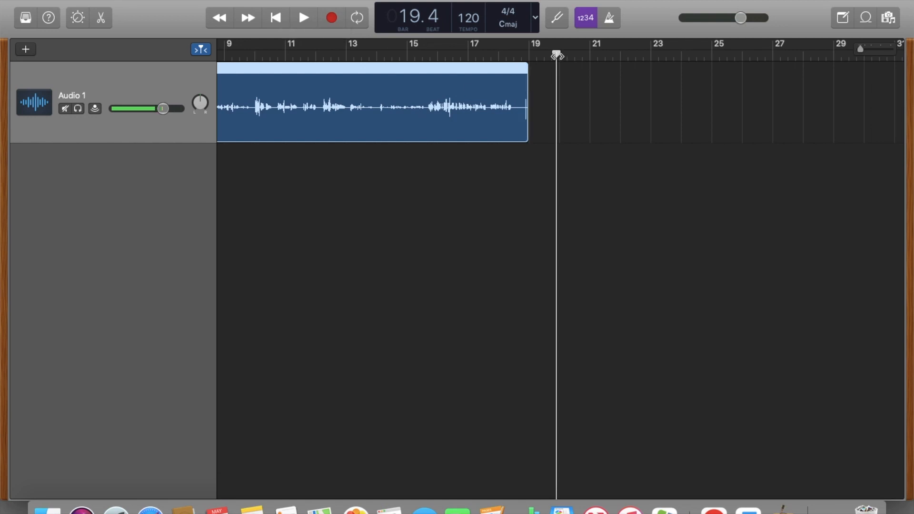
# - Play back the recording from the beginning
pyautogui.moveTo(557, 54); pyautogui.dragTo(193, 57)
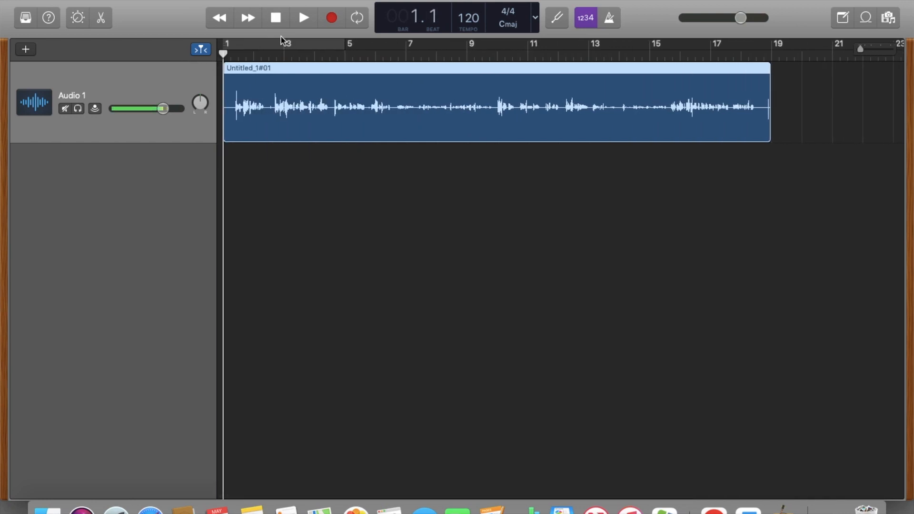
pyautogui.click(303, 19)
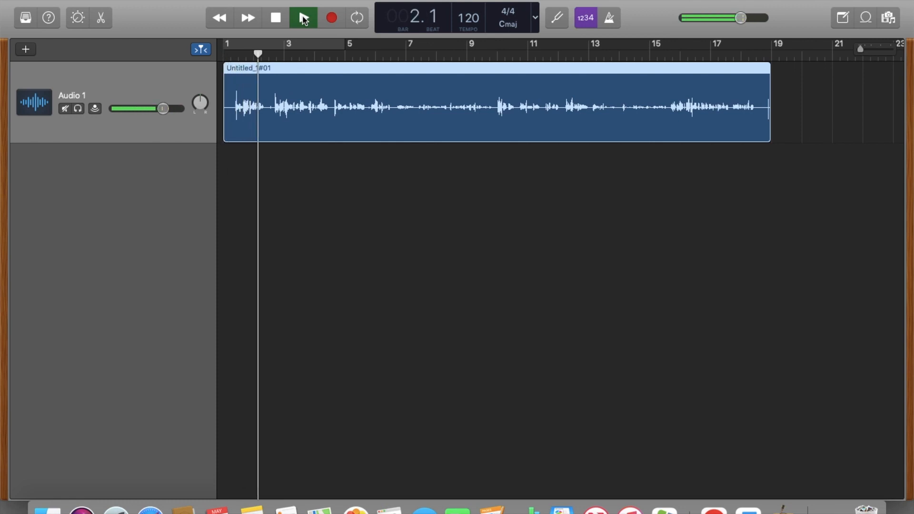
pyautogui.click(276, 18)
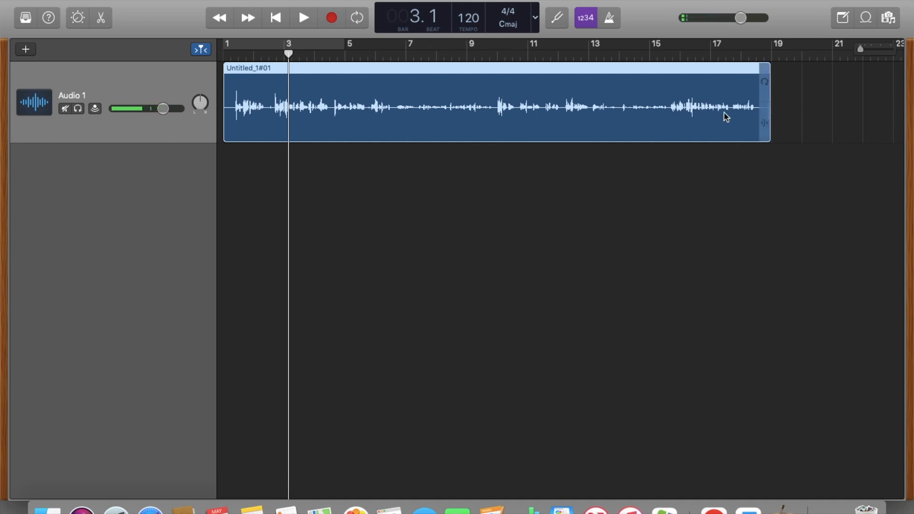
# - Split the recorded region at the playhead near bar 18.3 and delete the short trailing piece
pyautogui.moveTo(288, 53); pyautogui.dragTo(751, 56)
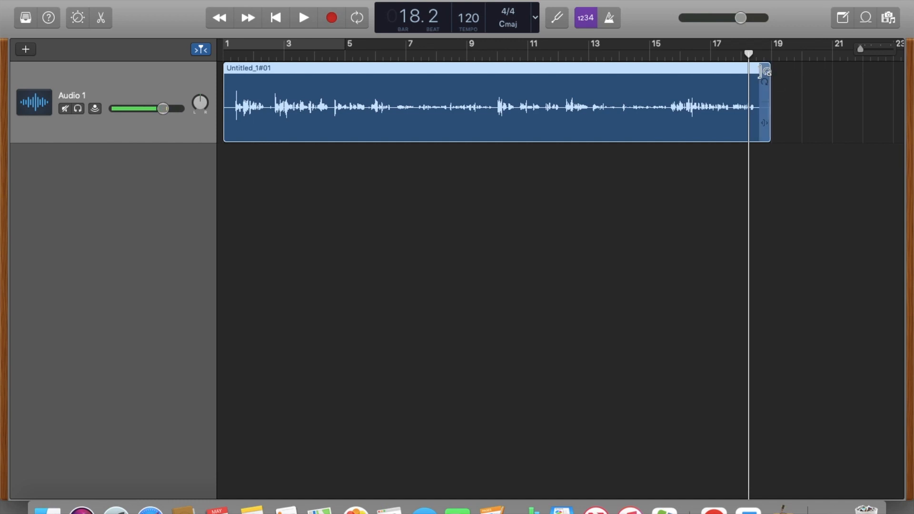
pyautogui.moveTo(748, 54); pyautogui.dragTo(752, 55)
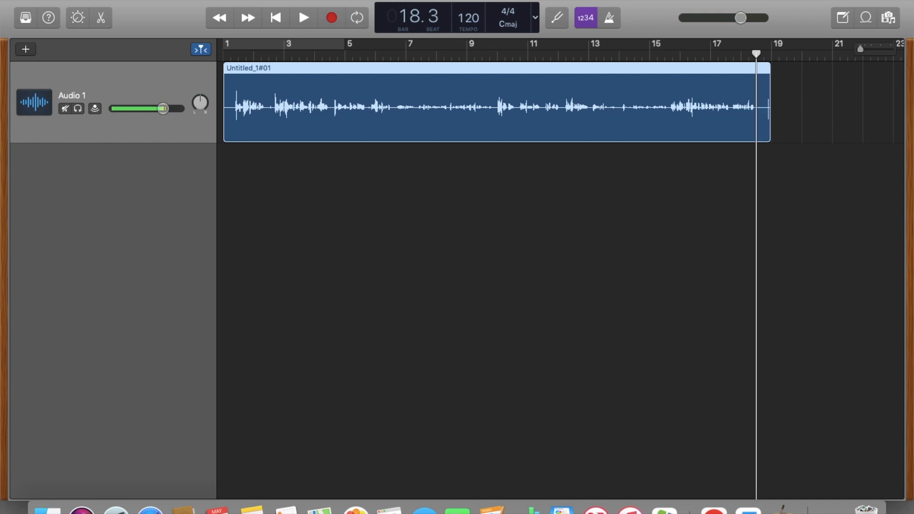
pyautogui.click(131, 0)
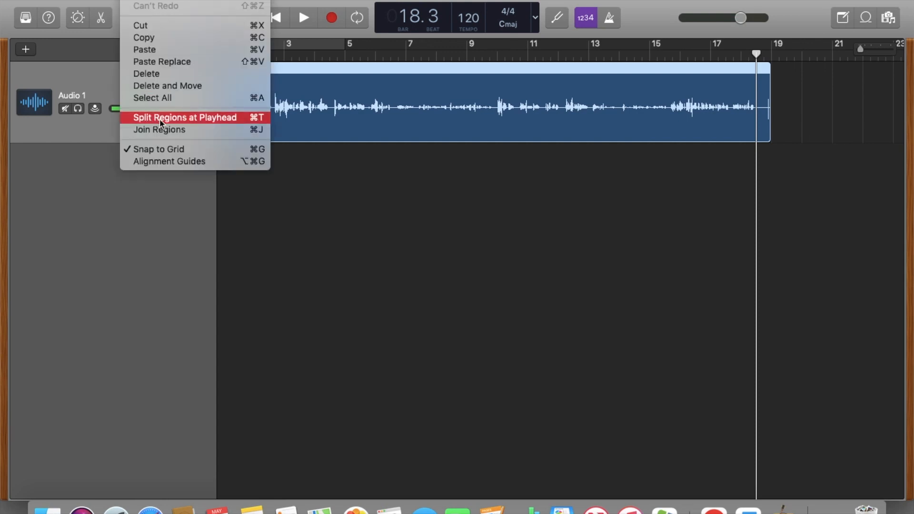
pyautogui.click(186, 119)
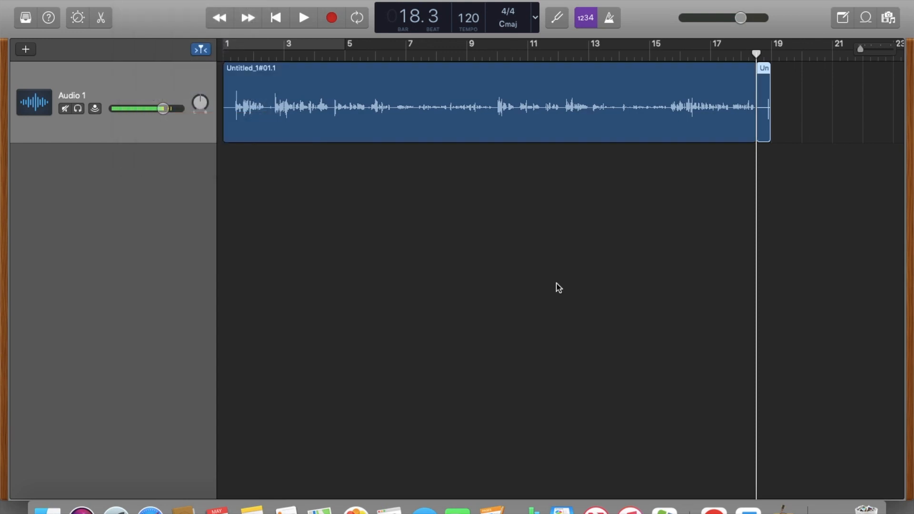
pyautogui.moveTo(763, 71); pyautogui.dragTo(809, 91)
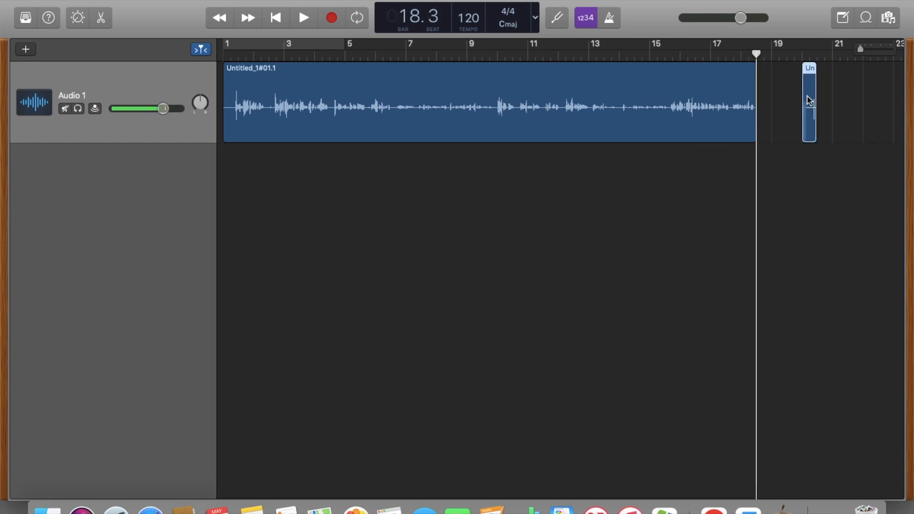
pyautogui.press('Delete')
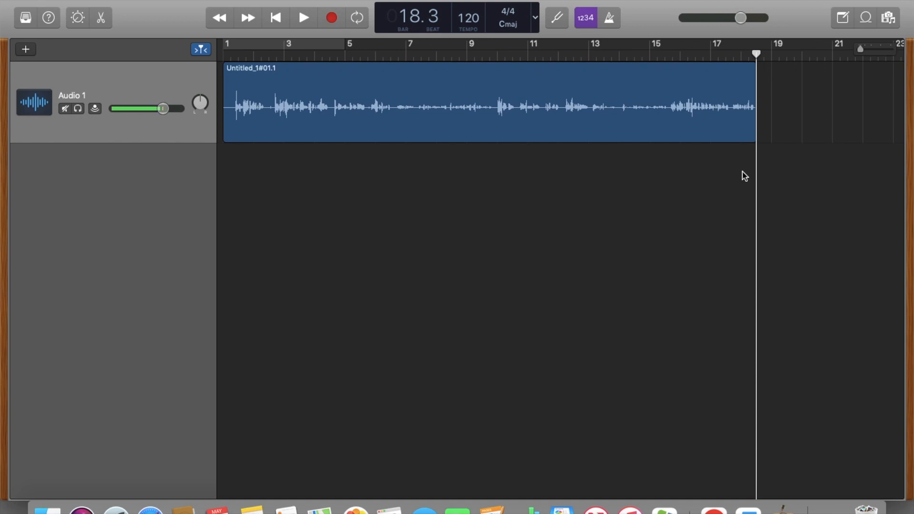
# - Preview loops in the Loop Browser and add 80s Classic Lead Synth as a new track starting at bar 1
pyautogui.click(866, 22)
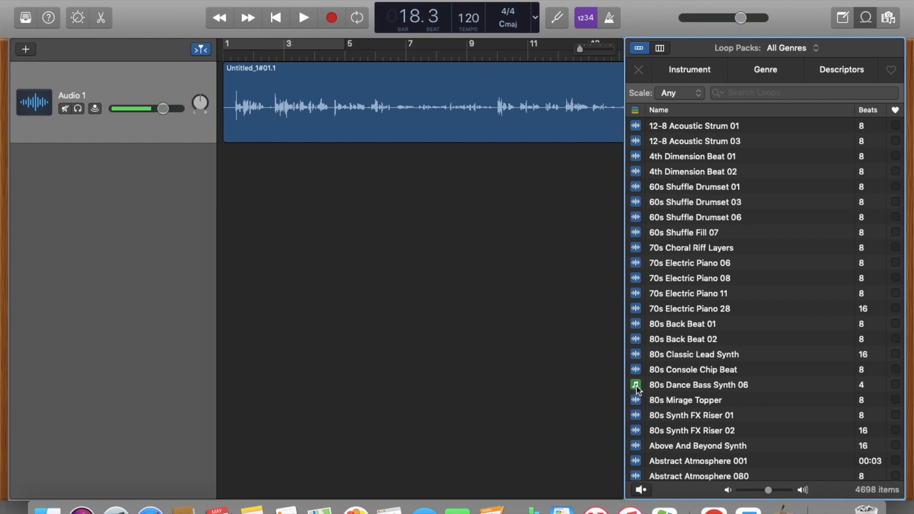
pyautogui.click(665, 389)
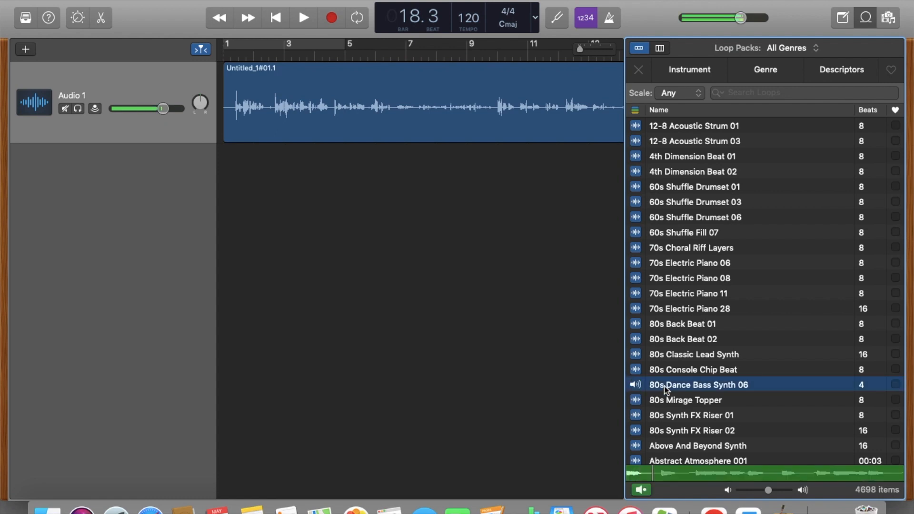
pyautogui.click(634, 386)
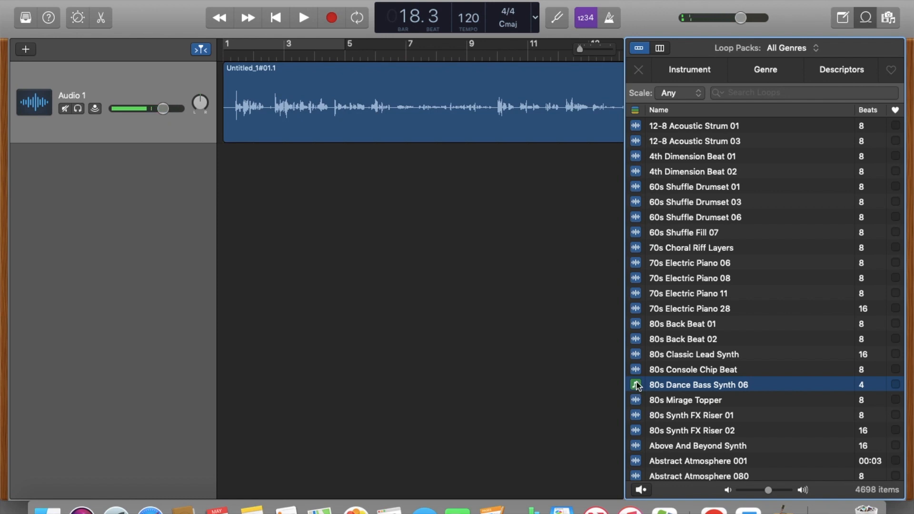
pyautogui.click(636, 355)
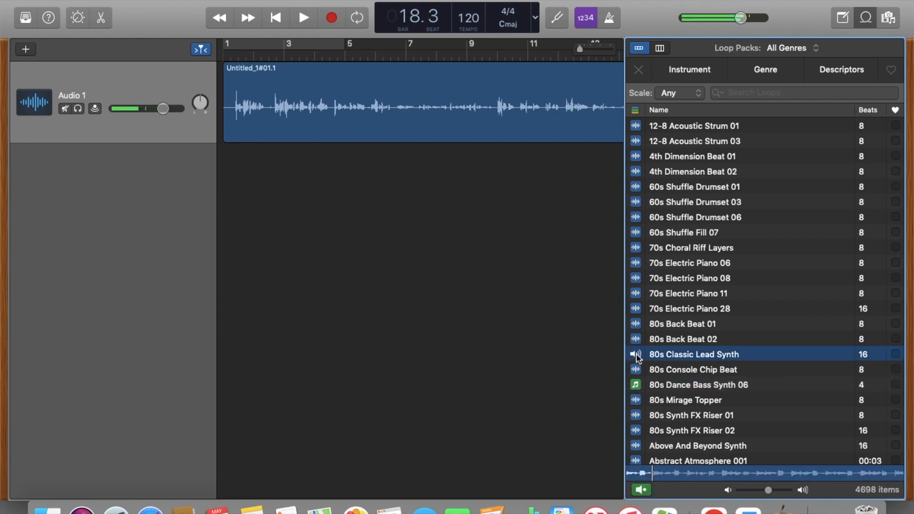
pyautogui.click(636, 355)
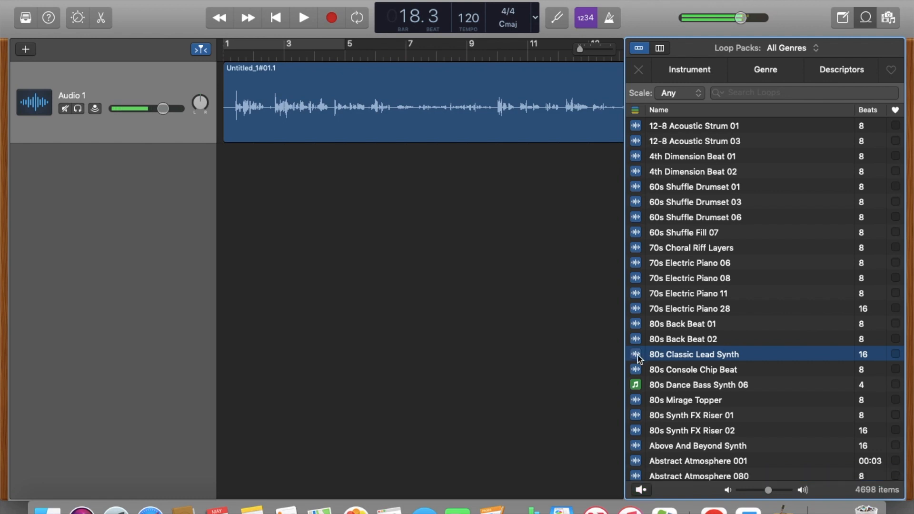
pyautogui.moveTo(661, 357); pyautogui.dragTo(233, 242)
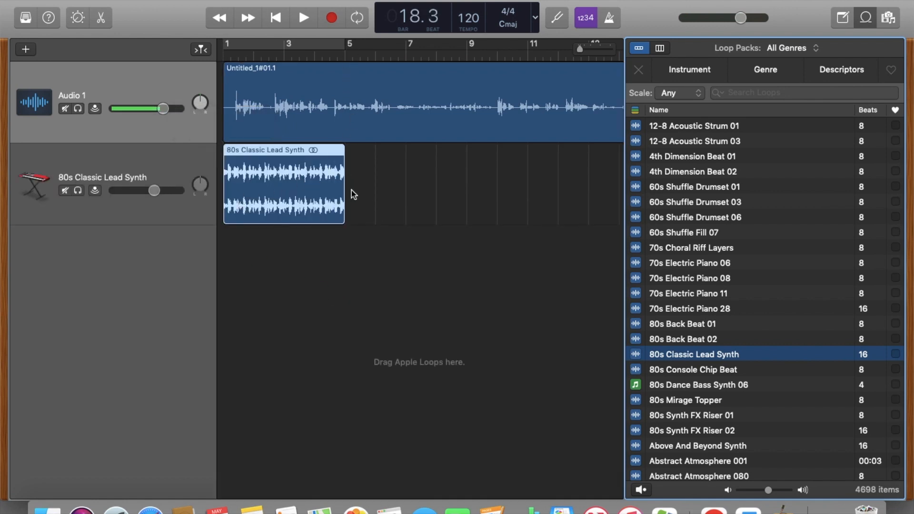
pyautogui.click(865, 18)
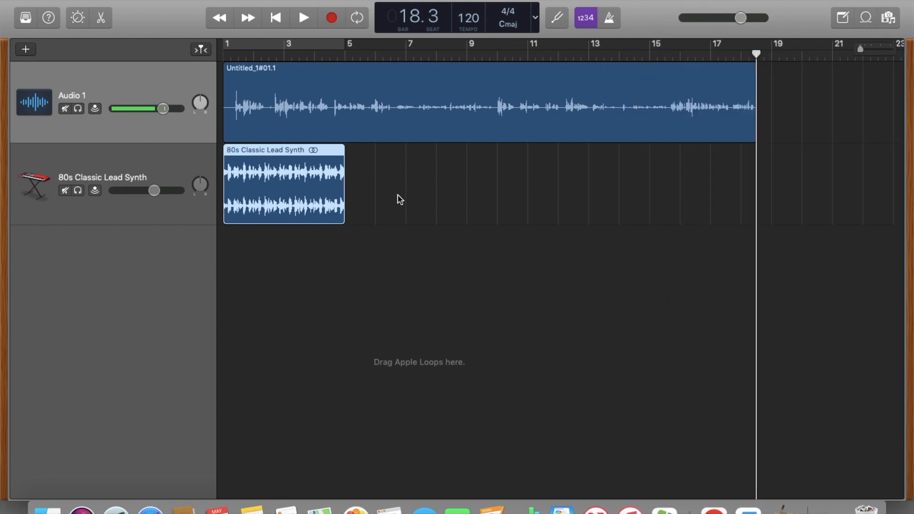
# - Loop the 80s Classic Lead Synth region to the end of the recording and lower that track's volume
pyautogui.click(347, 163)
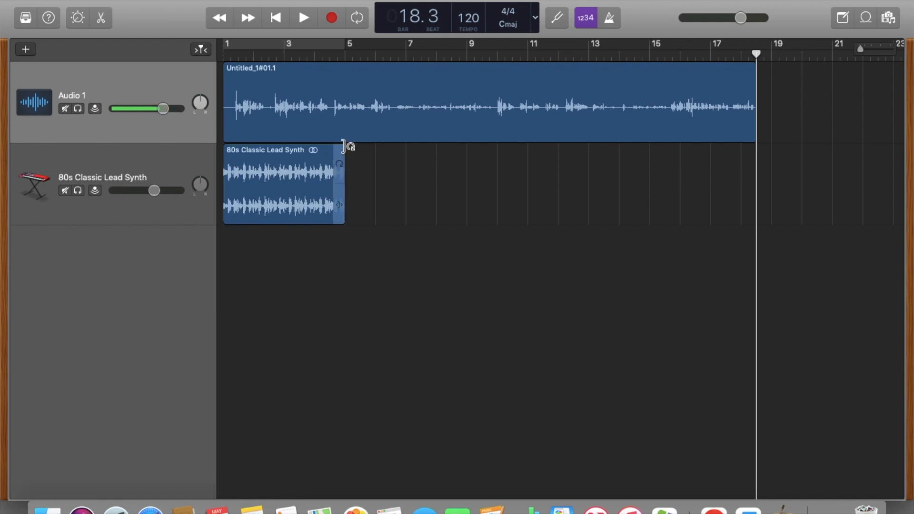
pyautogui.moveTo(342, 153); pyautogui.dragTo(756, 173)
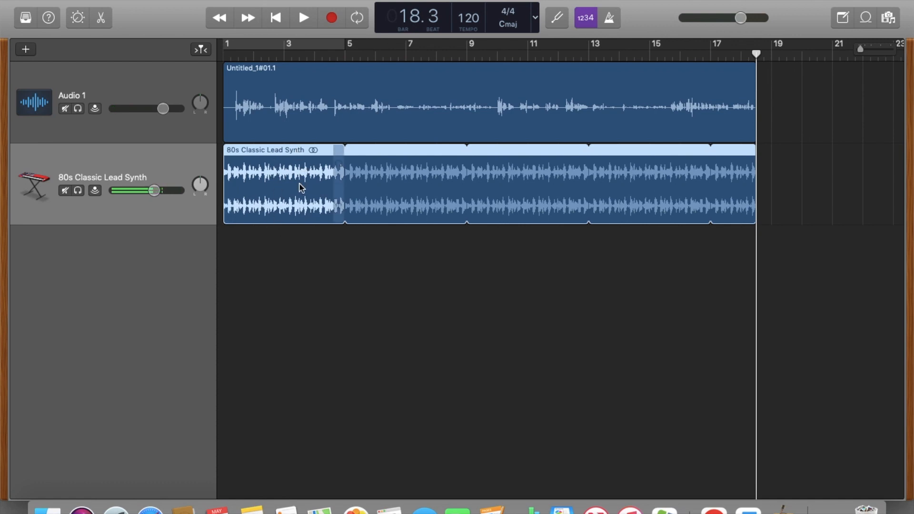
pyautogui.moveTo(154, 191); pyautogui.dragTo(122, 191)
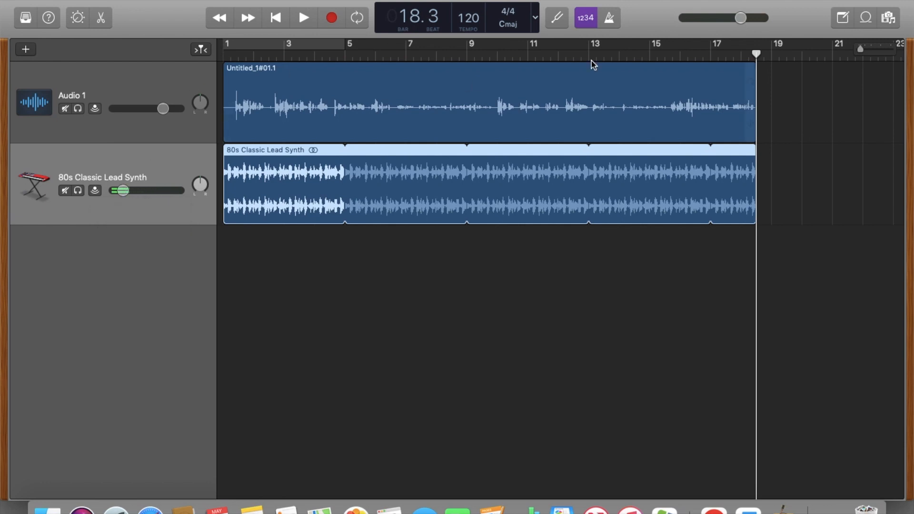
# - Play the song from the beginning
pyautogui.moveTo(756, 54); pyautogui.dragTo(219, 56)
pyautogui.click(303, 19)
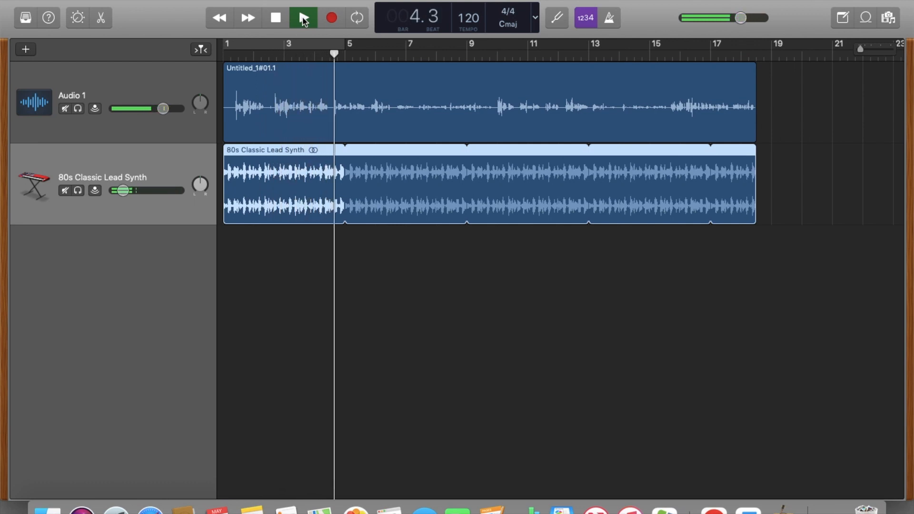
pyautogui.click(277, 21)
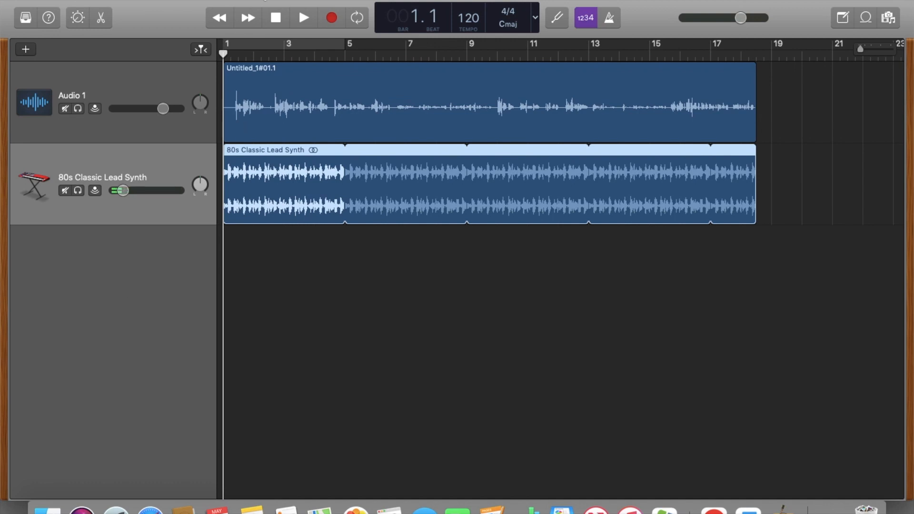
# - Export the song to the Desktop as a High Quality (192 kBit/s) MP3 and return to the desktop
pyautogui.click(262, 0)
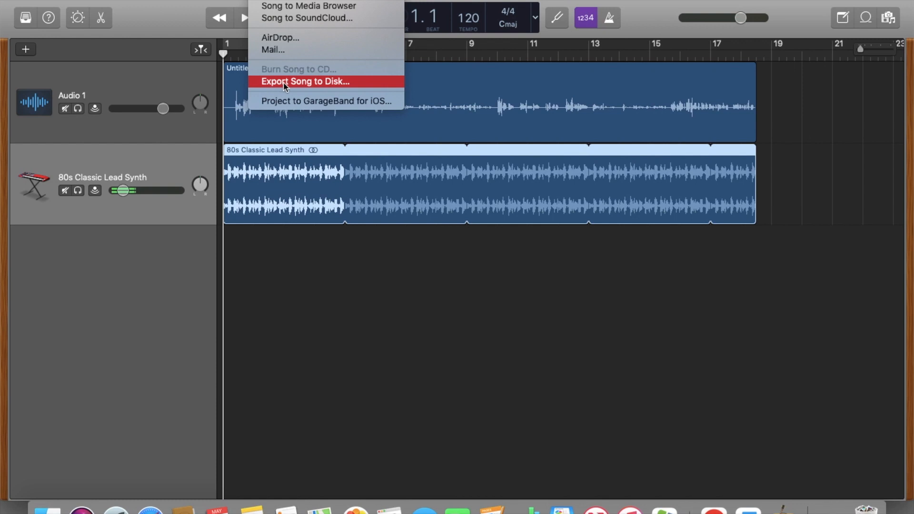
pyautogui.click(335, 82)
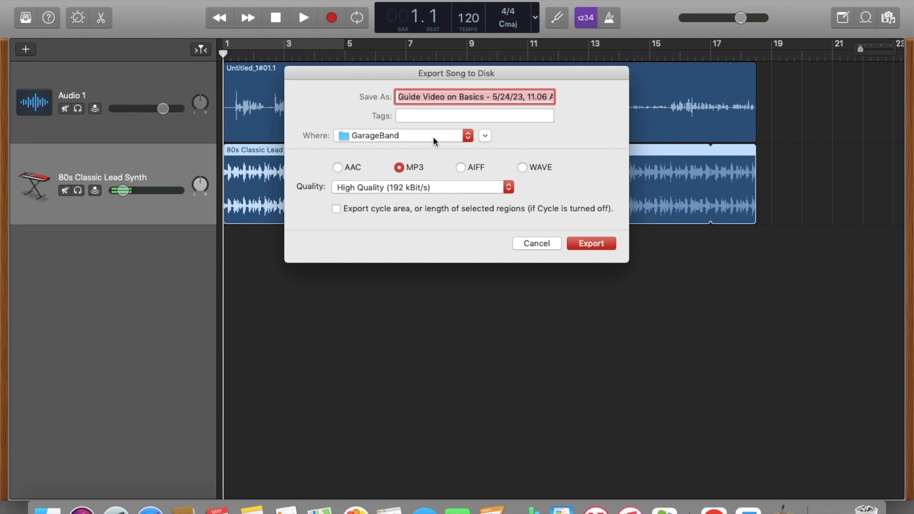
pyautogui.click(468, 138)
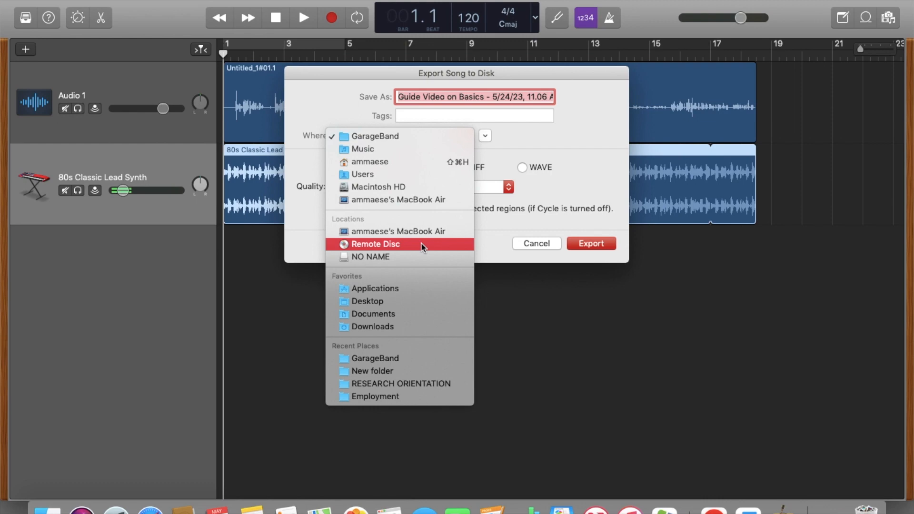
pyautogui.click(407, 302)
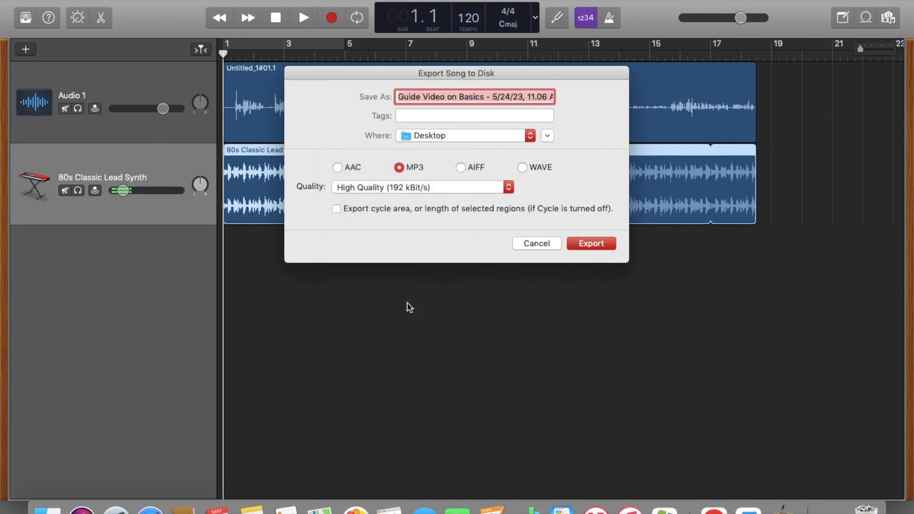
pyautogui.click(591, 243)
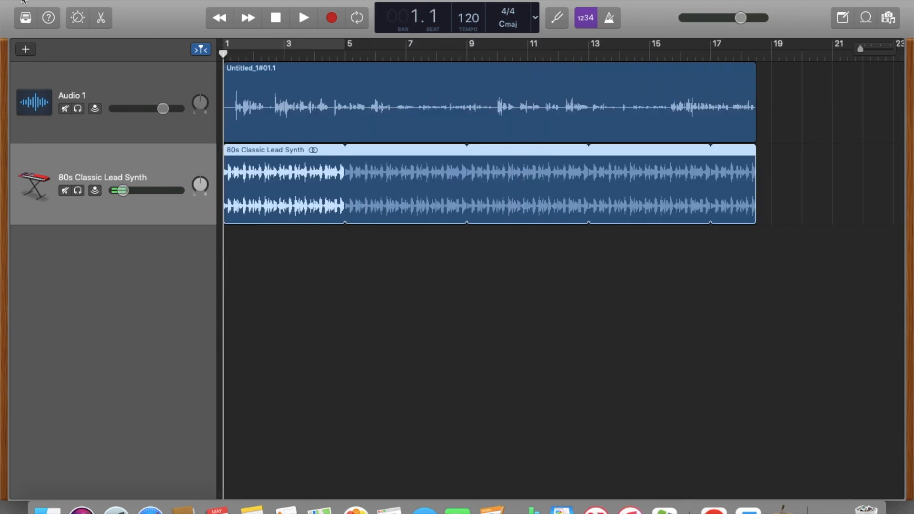
pyautogui.click(21, 1)
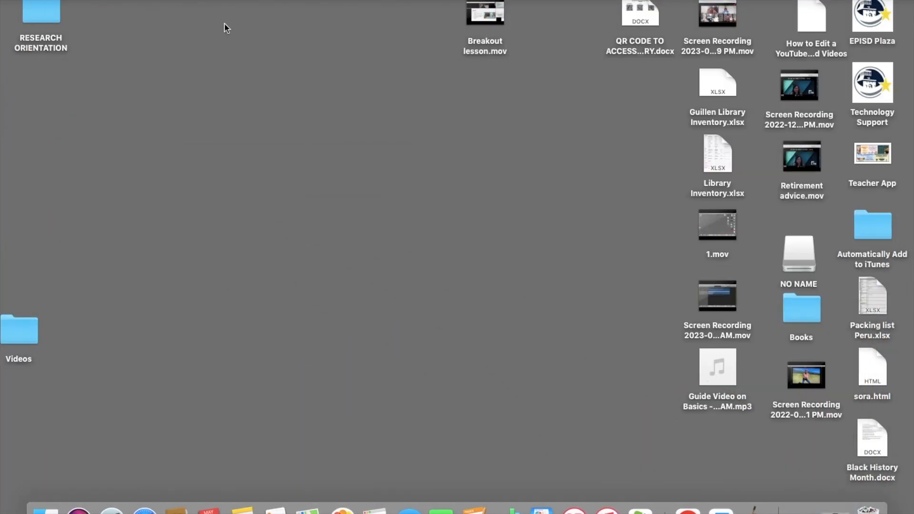